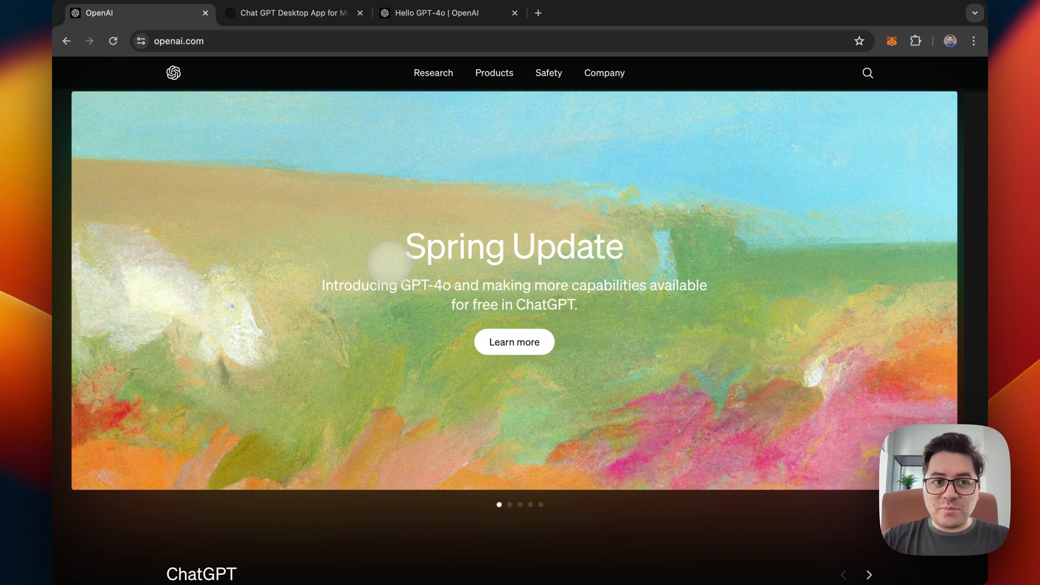
Go to chat.openai.com and look over the model list, keeping GPT-4o selected.
{"action": "left_click", "coordinate": [241, 39]}
{"action": "type", "text": "chat"}
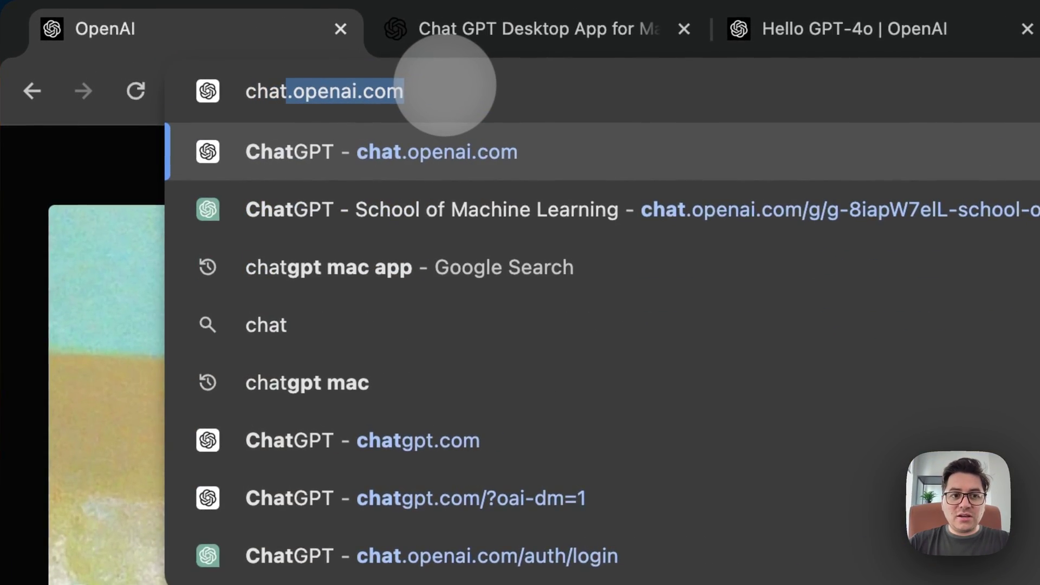
{"action": "key", "text": "Return"}
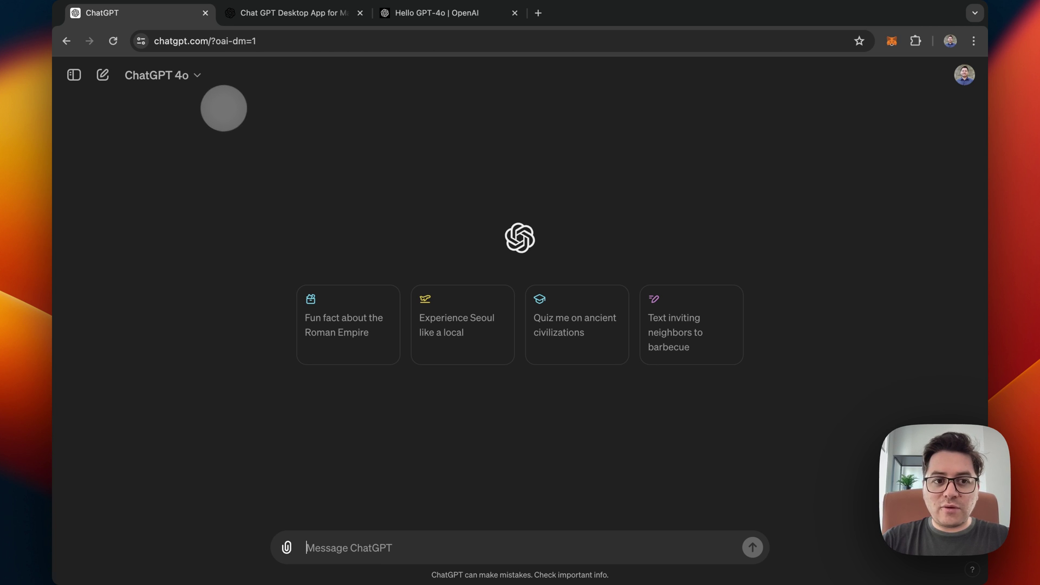
{"action": "left_click", "coordinate": [196, 75]}
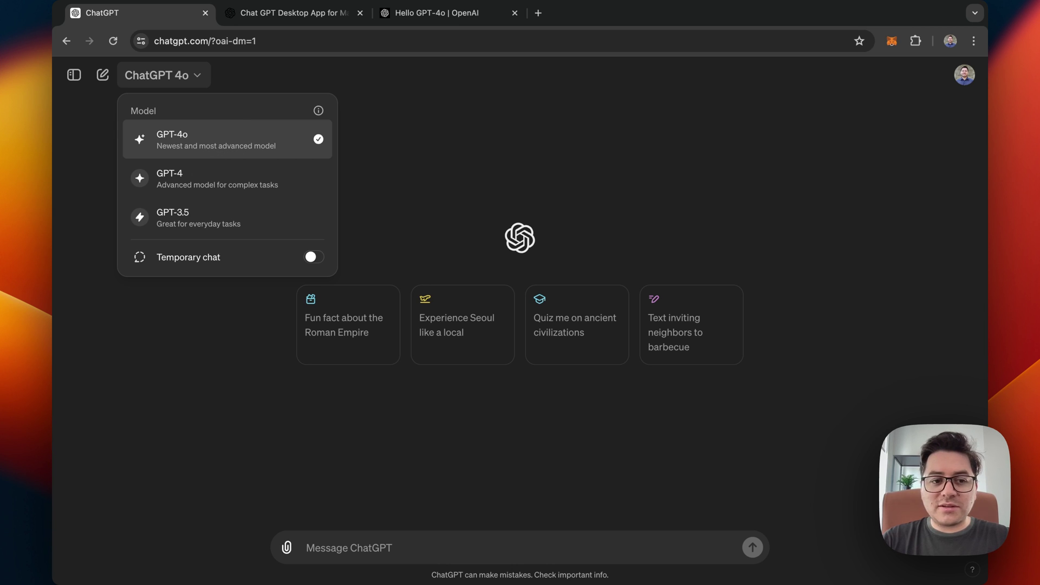
{"action": "left_click", "coordinate": [421, 160]}
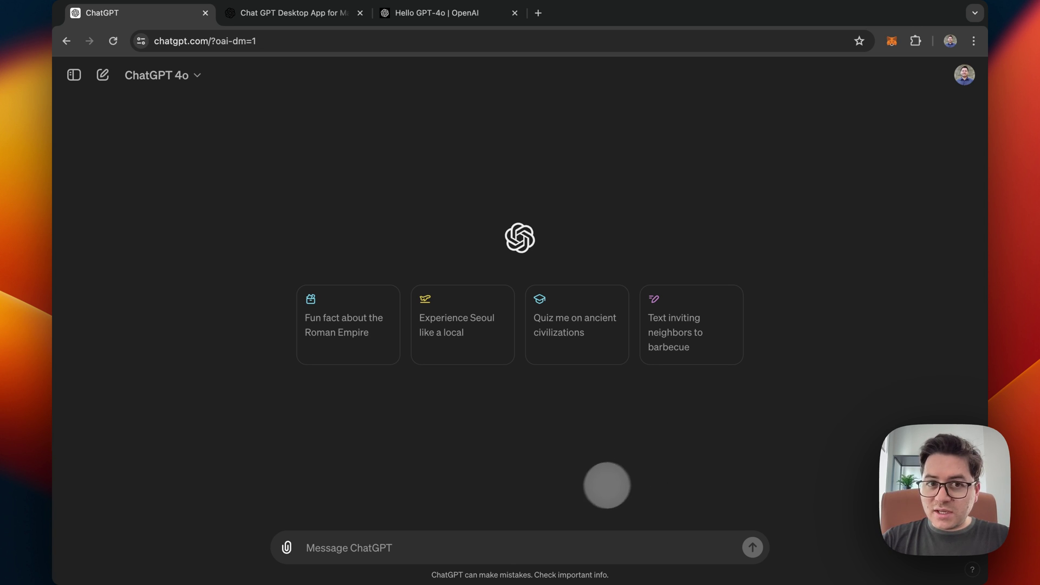
Switch to the 'Chat GPT Desktop App for Mac' community forum tab.
{"action": "left_click", "coordinate": [297, 13]}
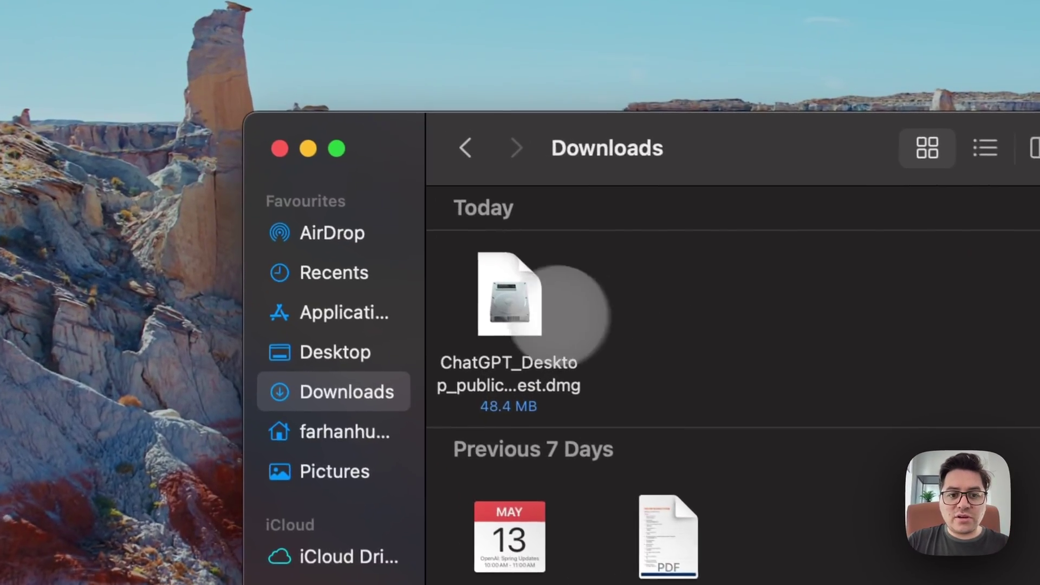
Open the ChatGPT dmg, copy ChatGPT into Applications, and launch it from there.
{"action": "double_click", "coordinate": [530, 253]}
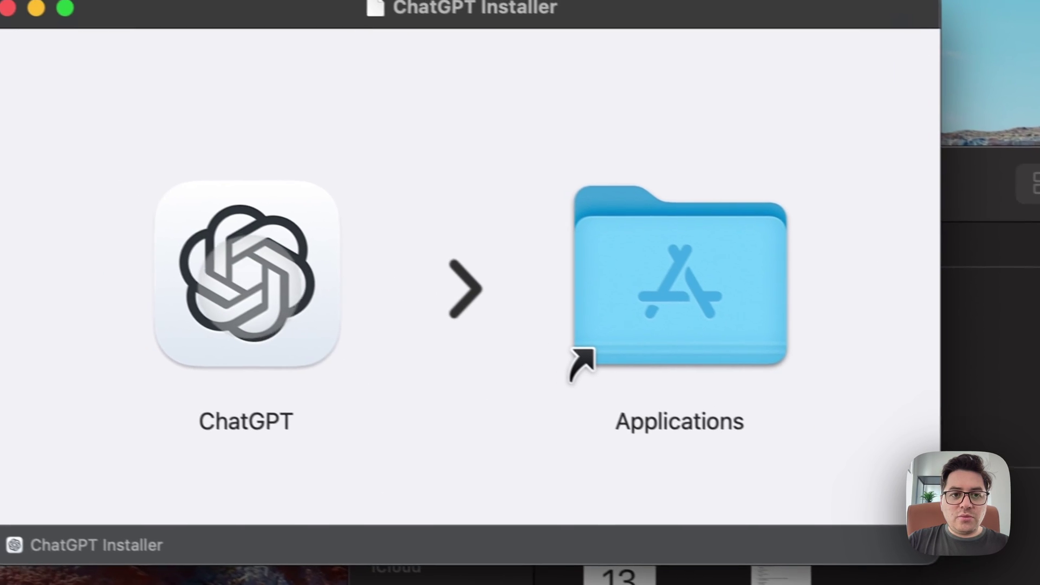
{"action": "mouse_move", "coordinate": [279, 288]}
{"action": "left_mouse_down"}
{"action": "mouse_move", "coordinate": [623, 293]}
{"action": "mouse_move", "coordinate": [688, 306]}
{"action": "mouse_move", "coordinate": [327, 282]}
{"action": "mouse_move", "coordinate": [250, 291]}
{"action": "mouse_move", "coordinate": [282, 284]}
{"action": "left_mouse_up"}
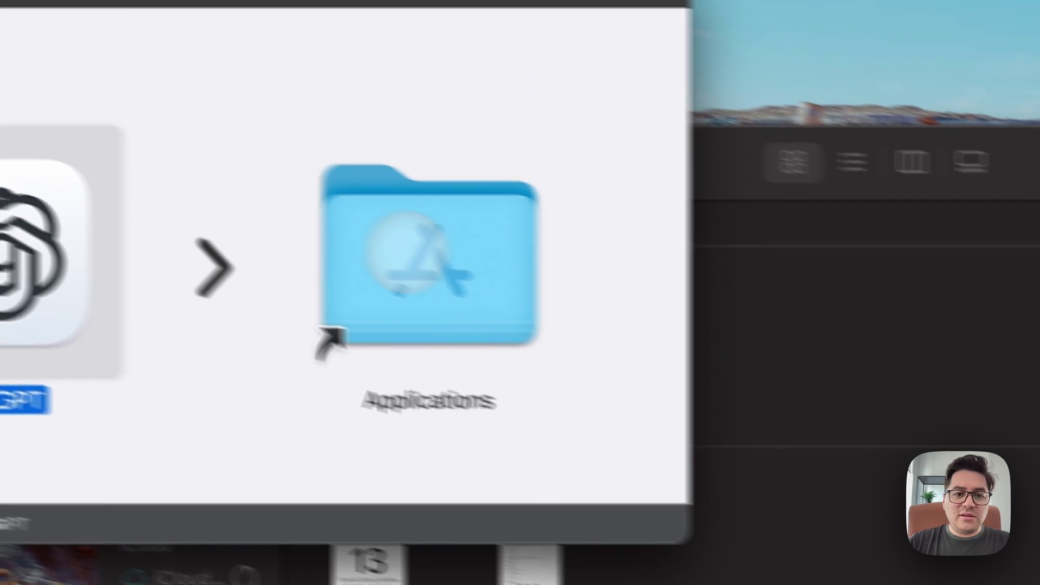
{"action": "double_click", "coordinate": [646, 328]}
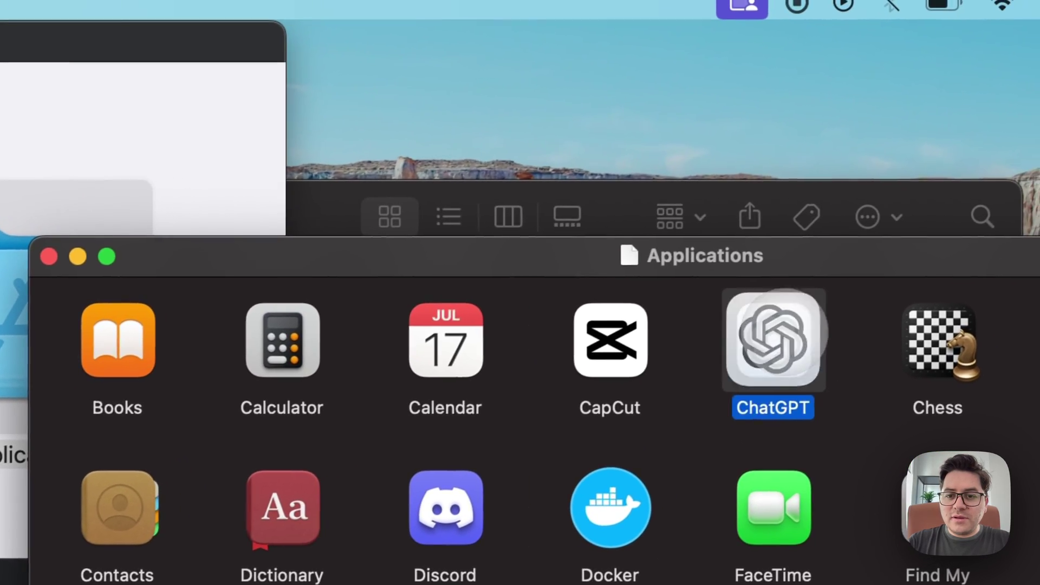
{"action": "double_click", "coordinate": [1024, 249]}
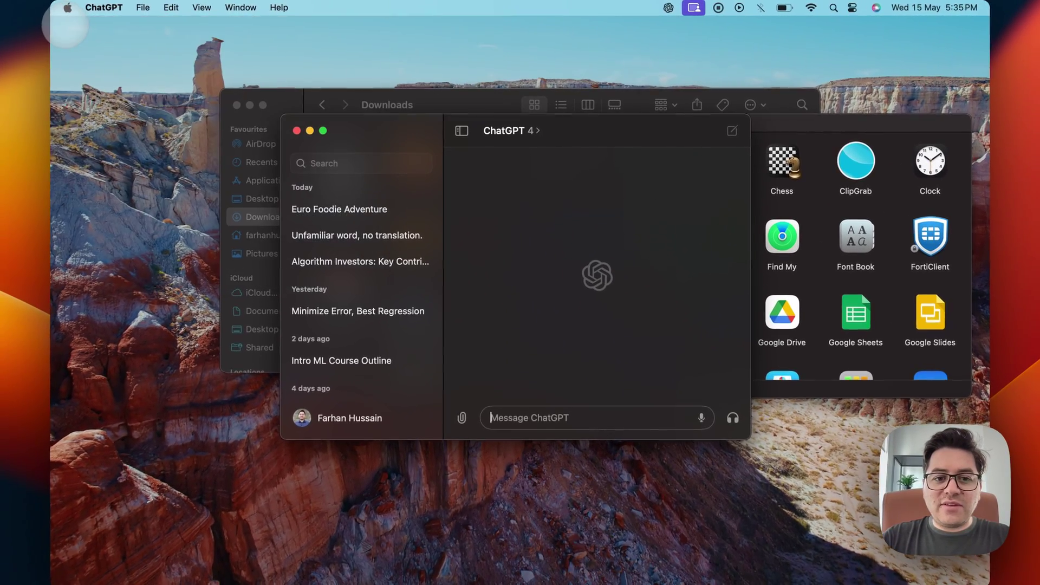
Reposition the ChatGPT window and close the Downloads and Applications Finder windows.
{"action": "left_click_drag", "start_coordinate": [406, 127], "coordinate": [381, 116]}
{"action": "left_click", "coordinate": [238, 104]}
{"action": "left_click", "coordinate": [381, 122]}
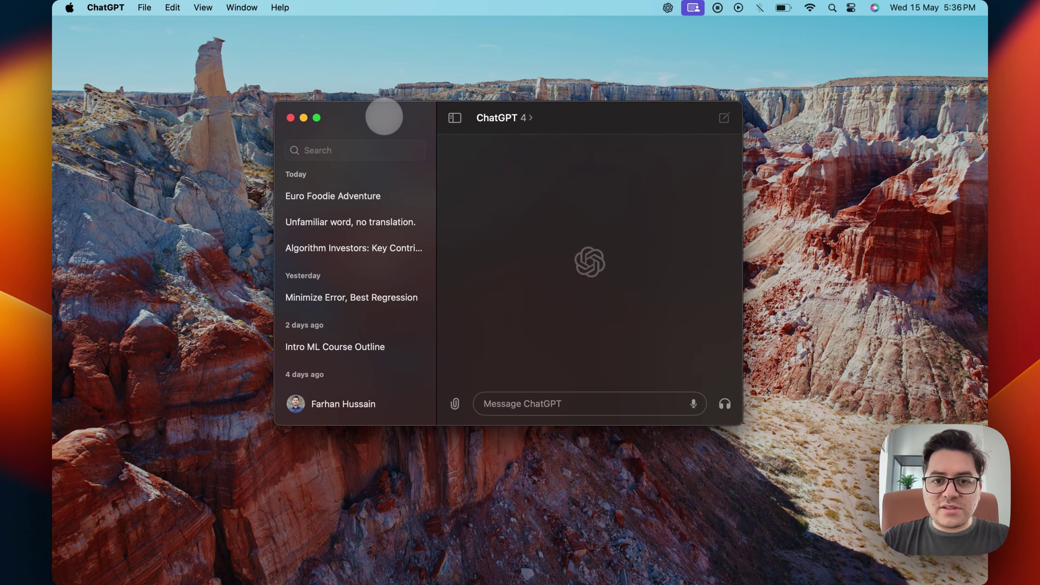
Switch the chat model to GPT-4o, collapse the sidebar and focus the message box.
{"action": "left_click", "coordinate": [508, 119]}
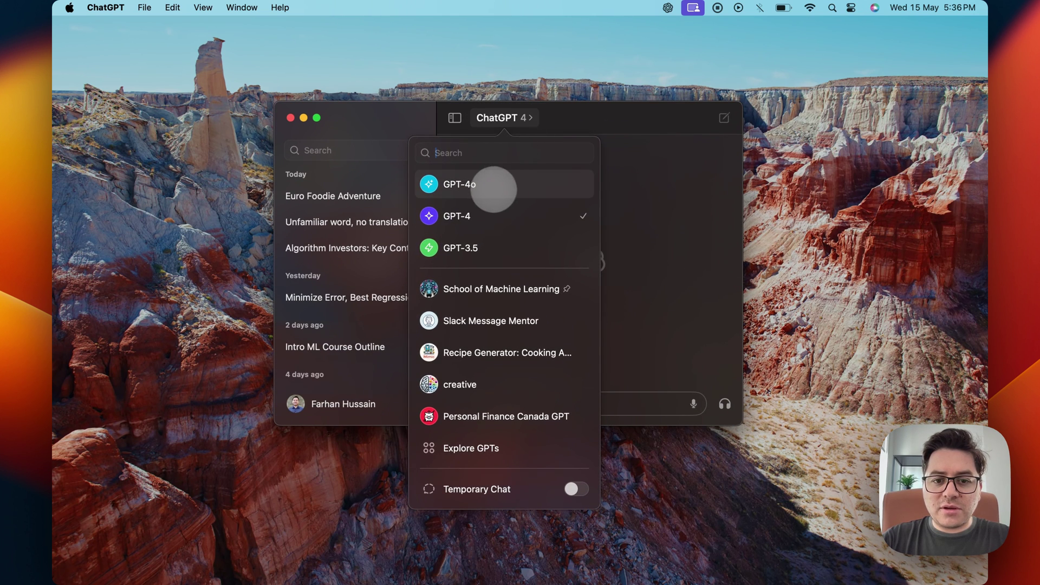
{"action": "left_click", "coordinate": [486, 184]}
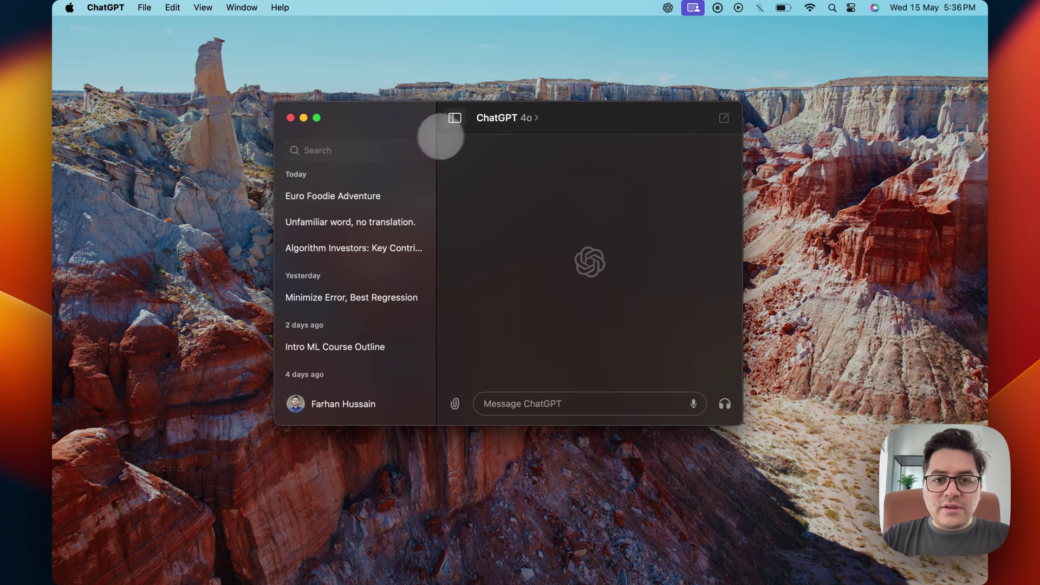
{"action": "left_click", "coordinate": [453, 118]}
{"action": "left_click", "coordinate": [420, 401]}
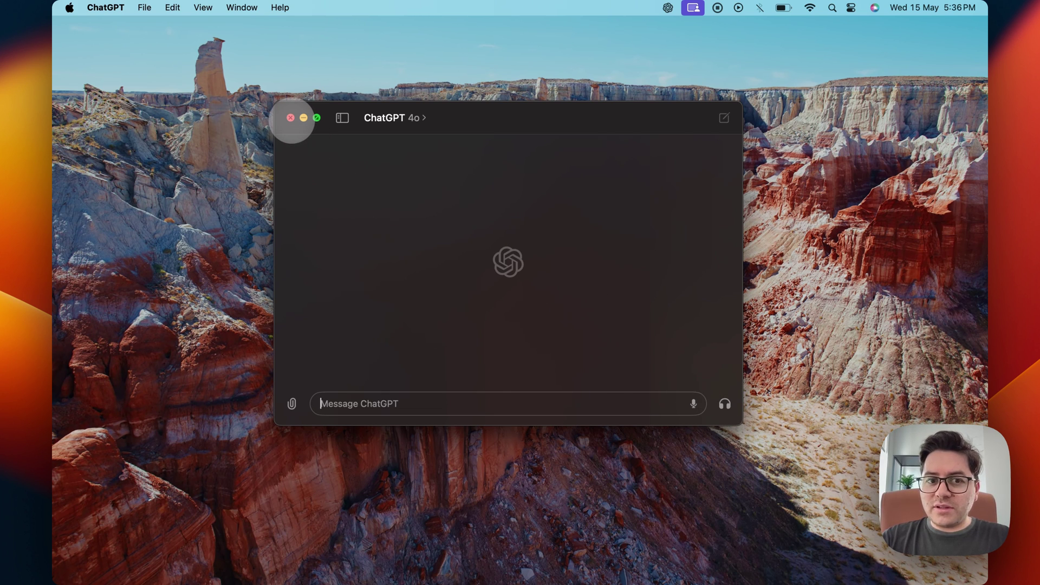
Send 'how are you, hope everything is good' from the Option+Space quick launcher.
{"action": "left_click", "coordinate": [290, 117]}
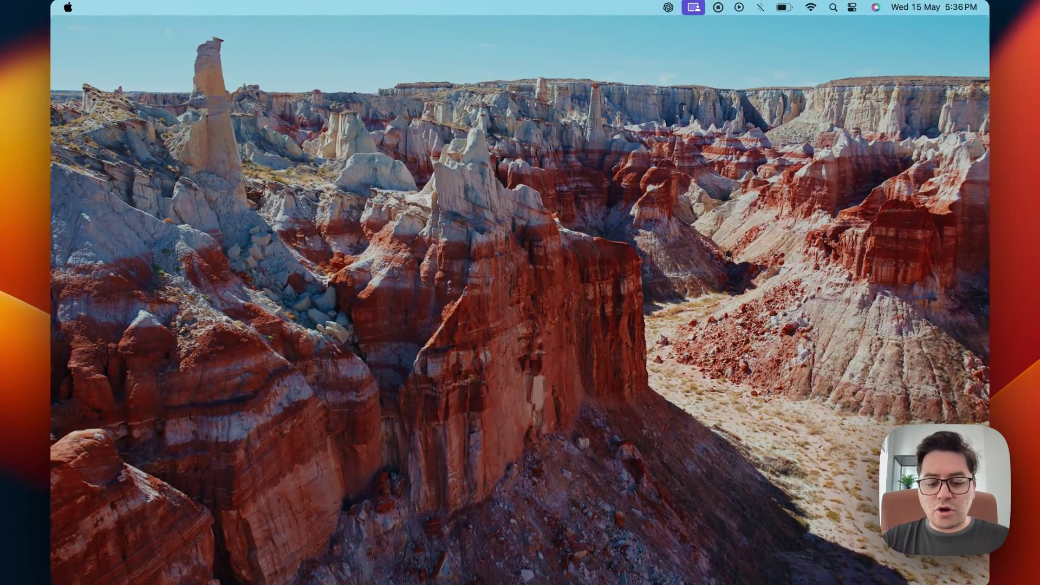
{"action": "key", "text": "alt+space"}
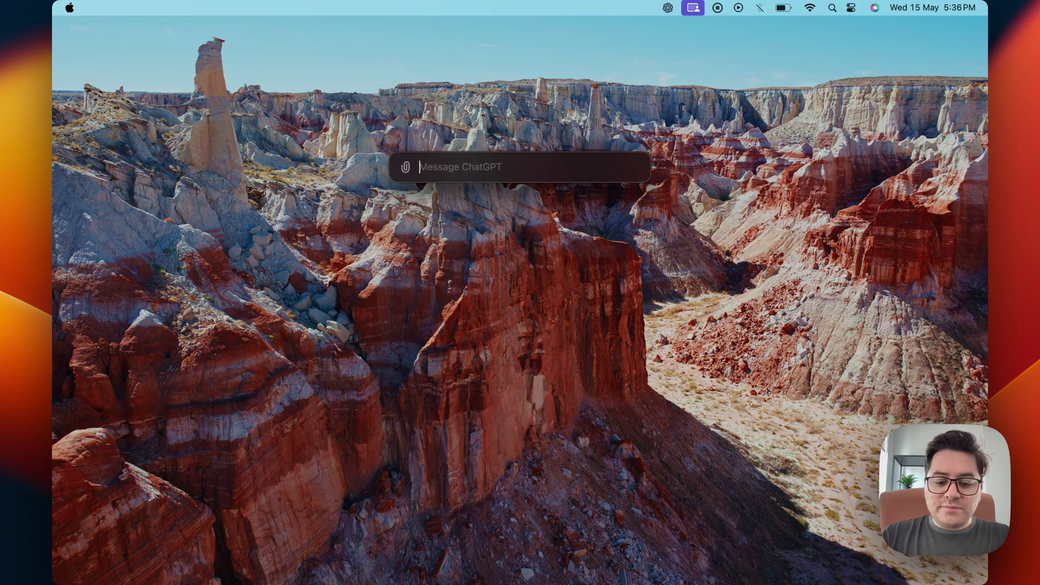
{"action": "type", "text": "how are you"}
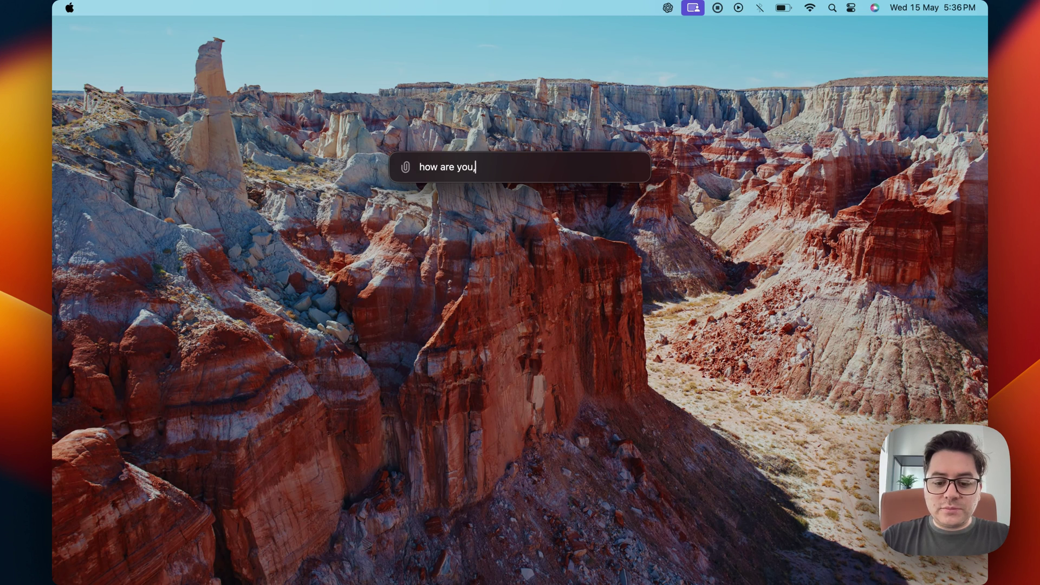
{"action": "type", "text": ", hope everything is"}
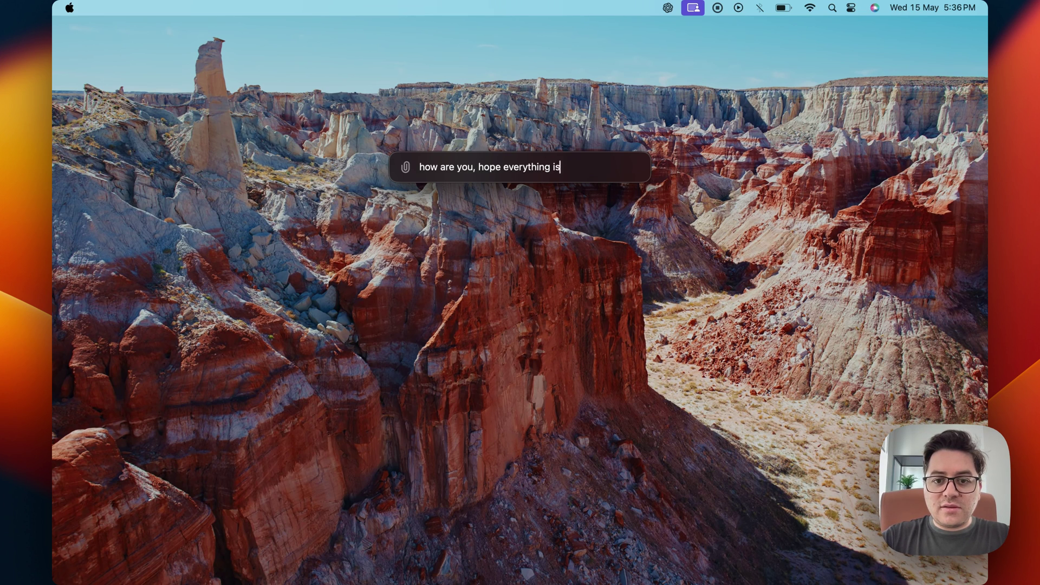
{"action": "type", "text": " good"}
{"action": "key", "text": "Return"}
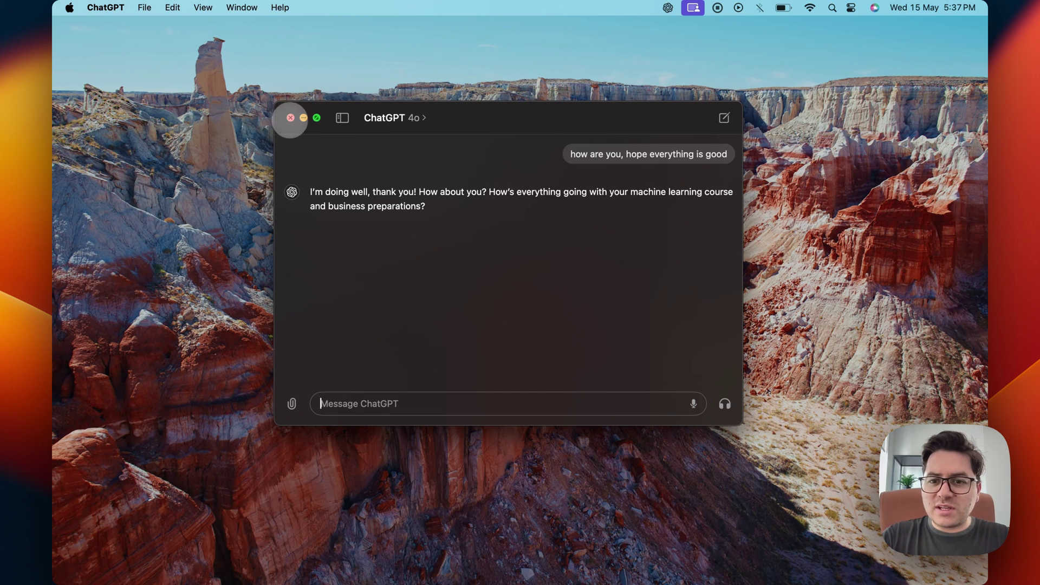
Attach a webcam photo in the launcher and ask 'what can you see?' about it.
{"action": "left_click", "coordinate": [291, 118]}
{"action": "key", "text": "alt+space"}
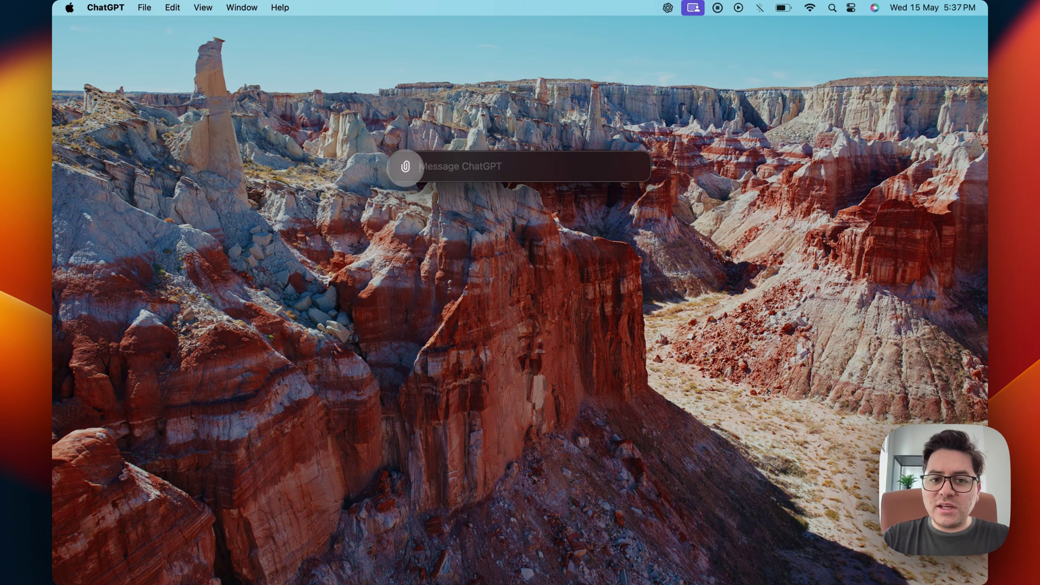
{"action": "left_click", "coordinate": [405, 166]}
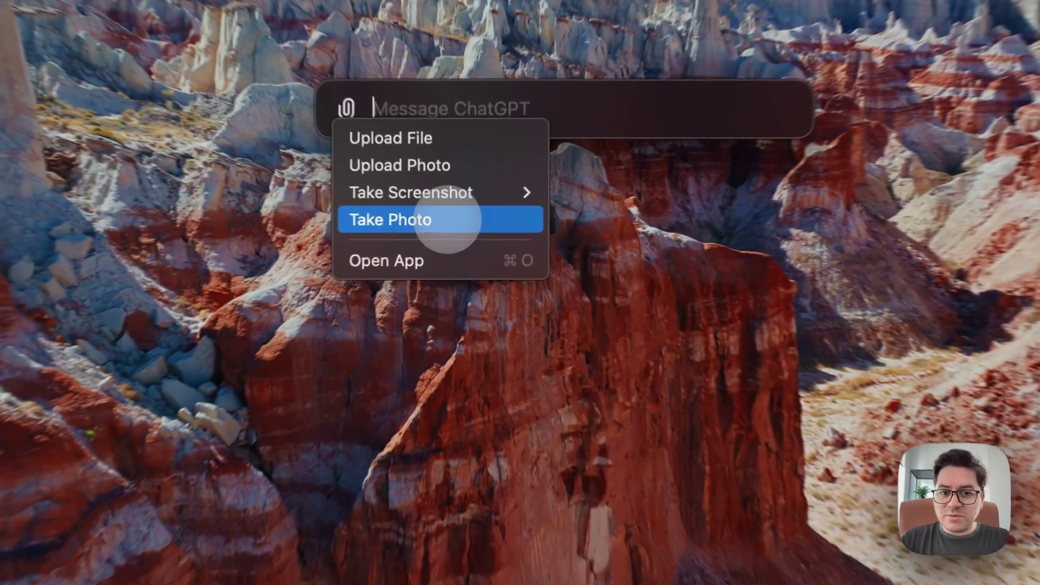
{"action": "left_click", "coordinate": [459, 224]}
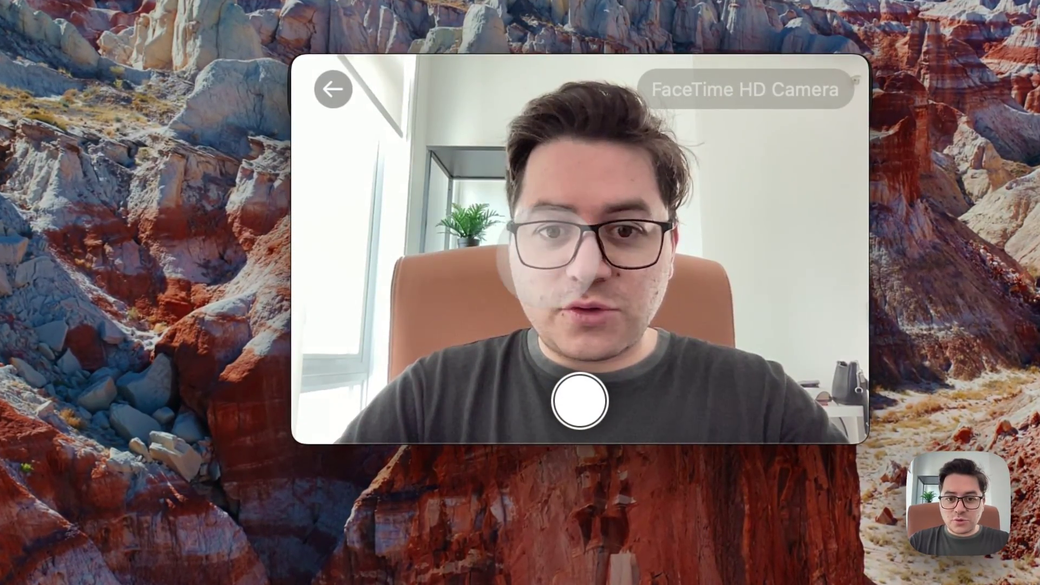
{"action": "left_click", "coordinate": [580, 401]}
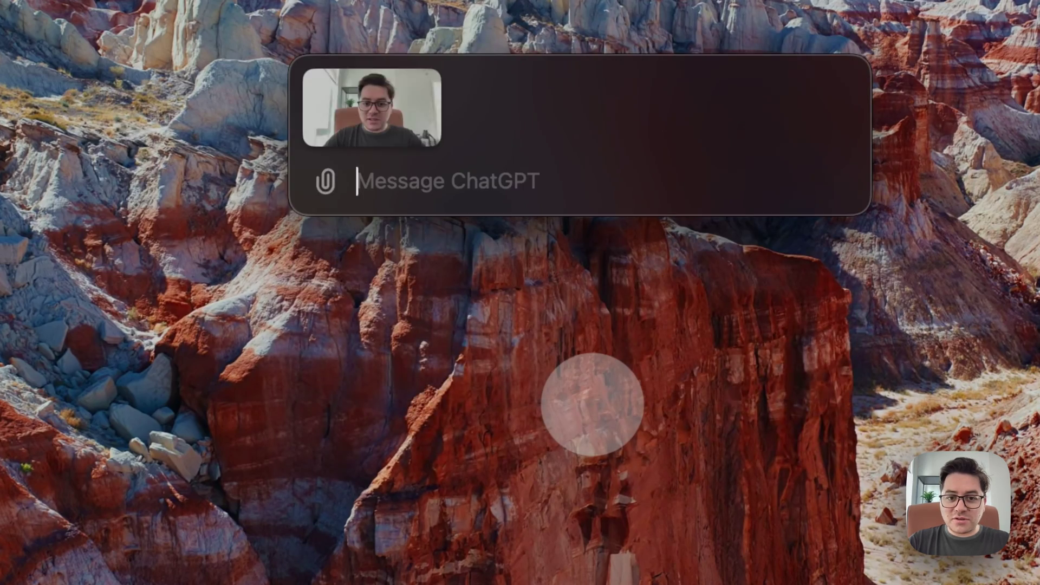
{"action": "type", "text": "what can yo"}
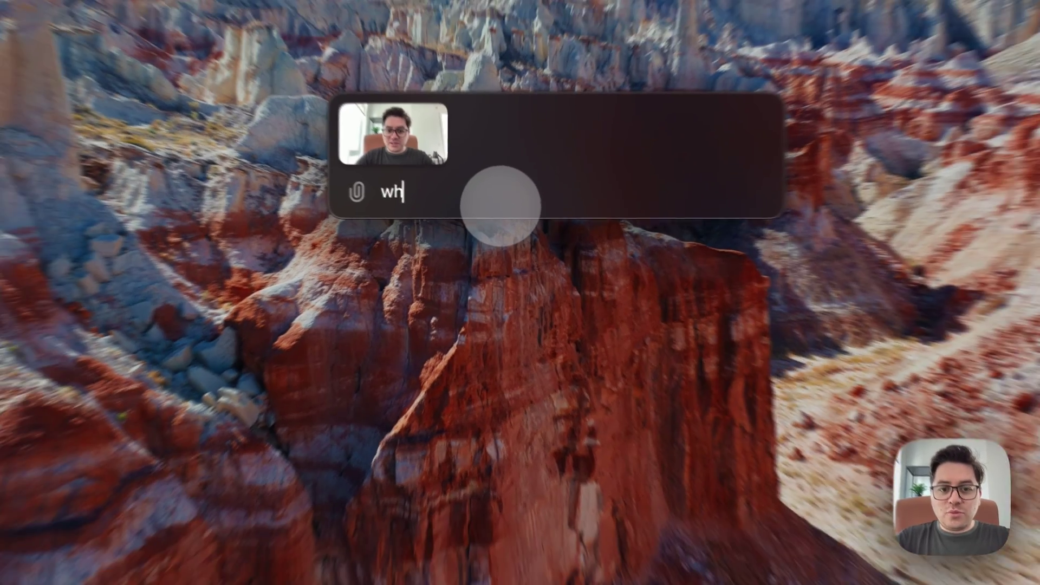
{"action": "type", "text": "u see?"}
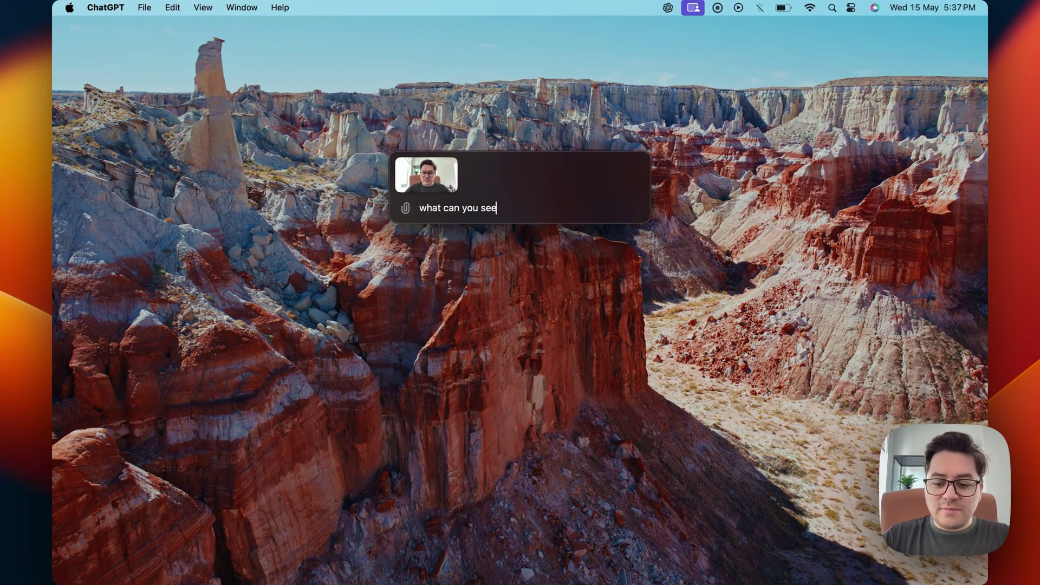
{"action": "key", "text": "Return"}
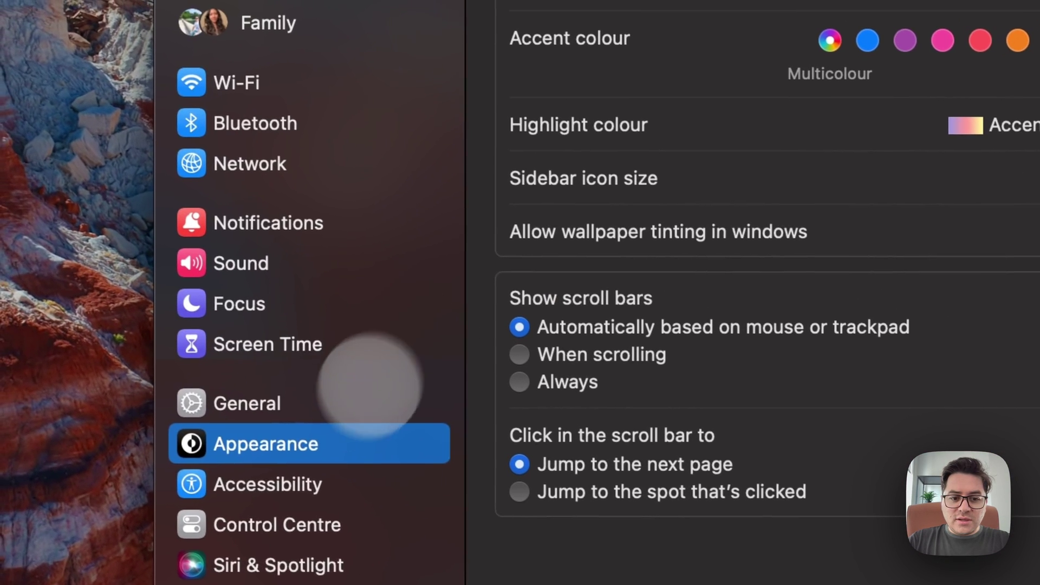
Open Privacy & Security and view the Microphone app permissions.
{"action": "scroll", "coordinate": [367, 378], "scroll_direction": "down", "scroll_amount": 3}
{"action": "left_click", "coordinate": [313, 495]}
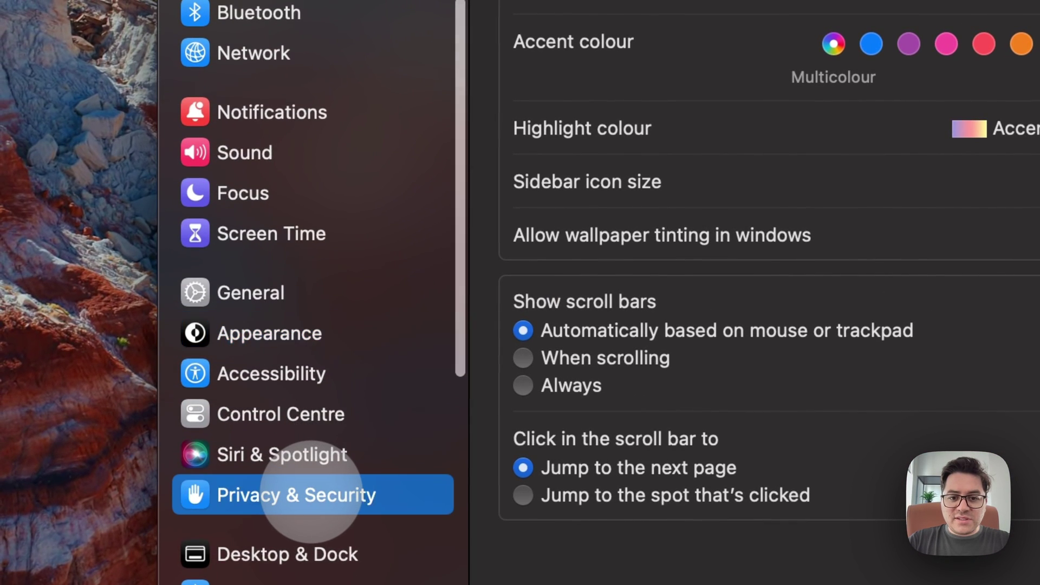
{"action": "left_click", "coordinate": [660, 325]}
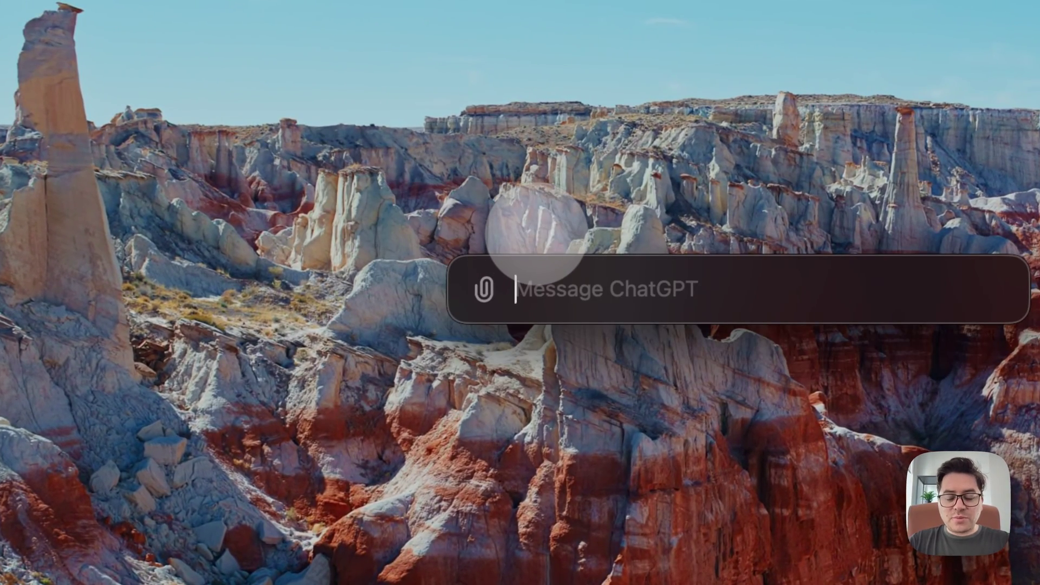
Open the launcher's attachment options and dismiss them without attaching anything.
{"action": "left_click", "coordinate": [484, 289]}
{"action": "mouse_move", "coordinate": [569, 386]}
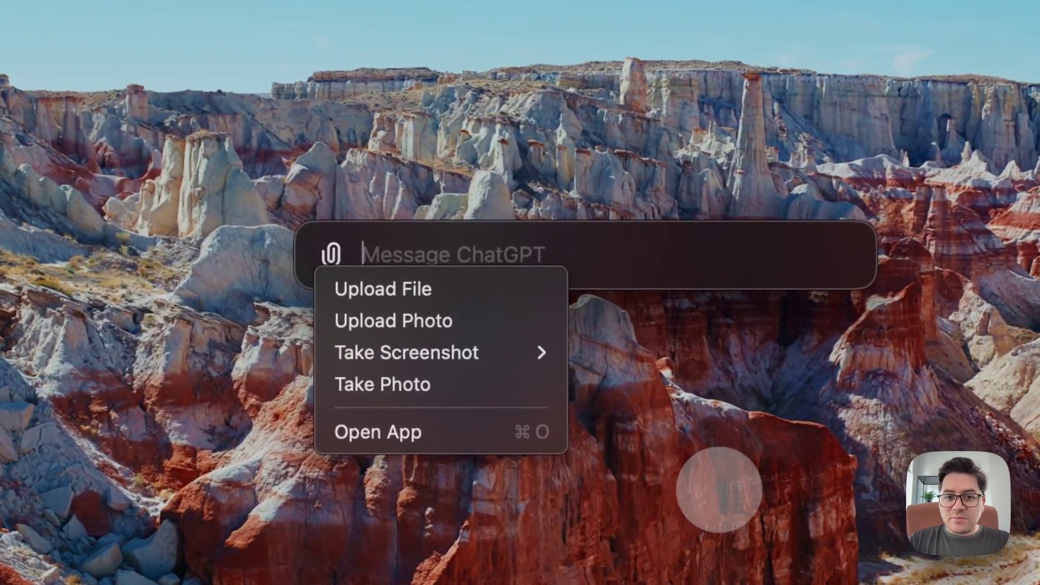
{"action": "left_click", "coordinate": [720, 489]}
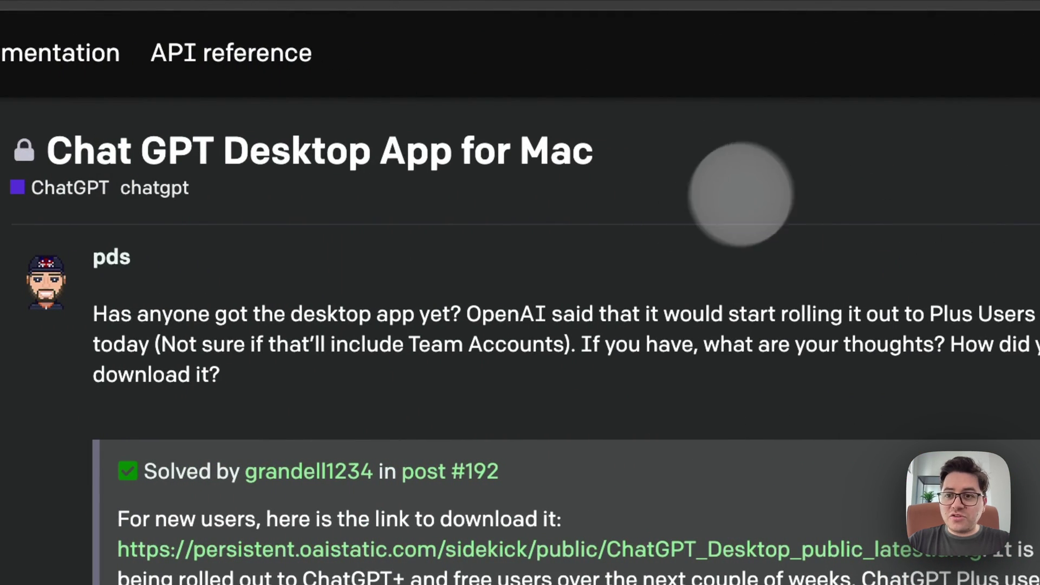
Attach a screenshot of the Google Chrome window via the Option+Space launcher.
{"action": "key", "text": "alt+space"}
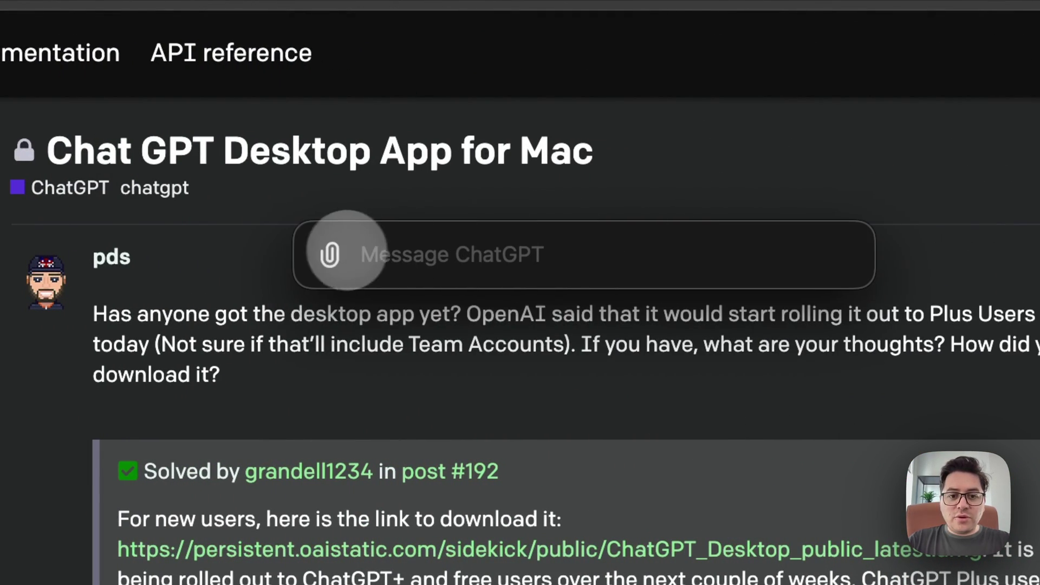
{"action": "left_click", "coordinate": [330, 253]}
{"action": "mouse_move", "coordinate": [393, 347]}
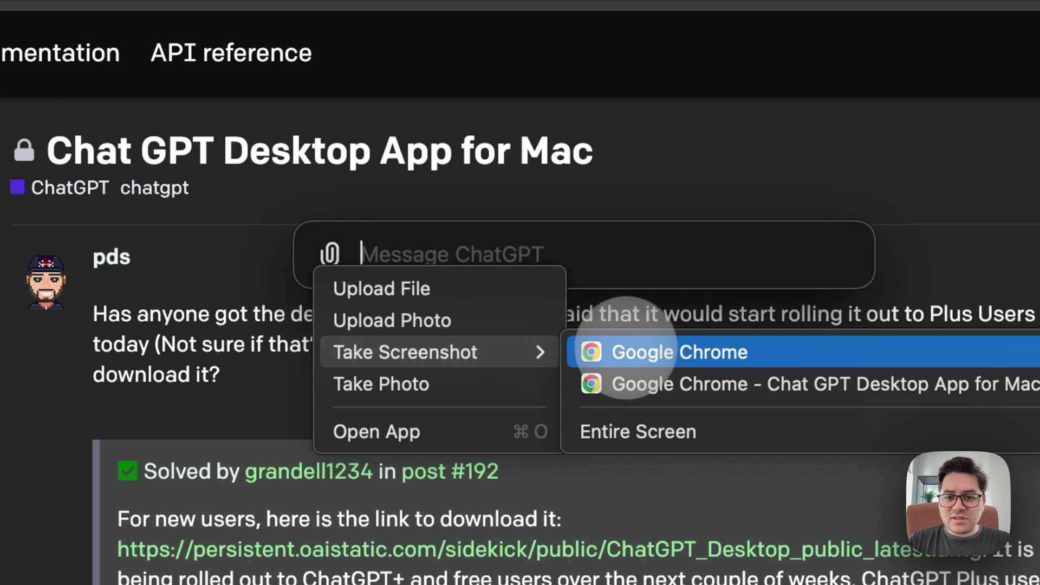
{"action": "left_click", "coordinate": [643, 382]}
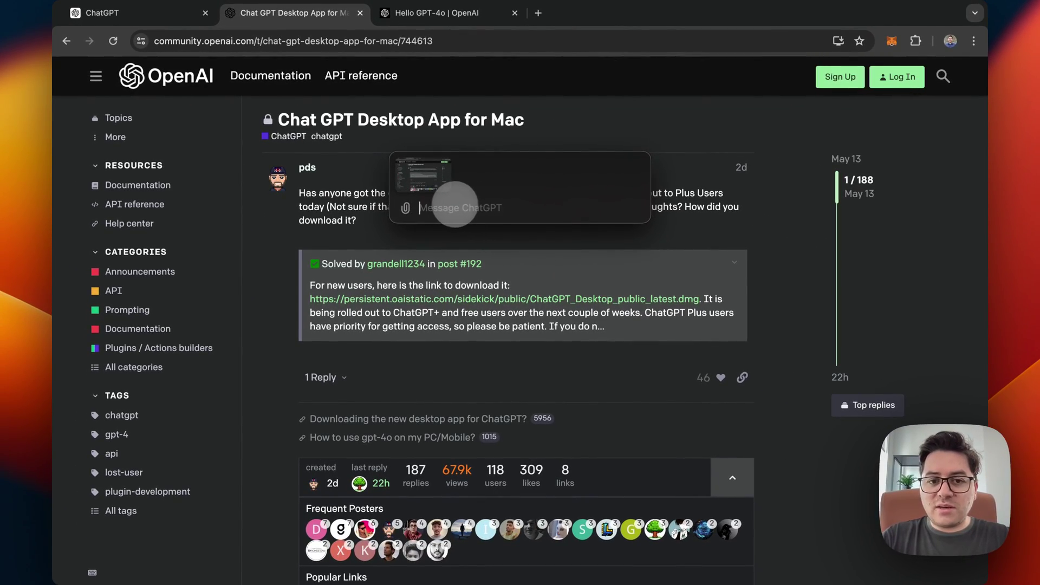
Remove the Chrome screenshot attachment and close the launcher.
{"action": "mouse_move", "coordinate": [445, 167]}
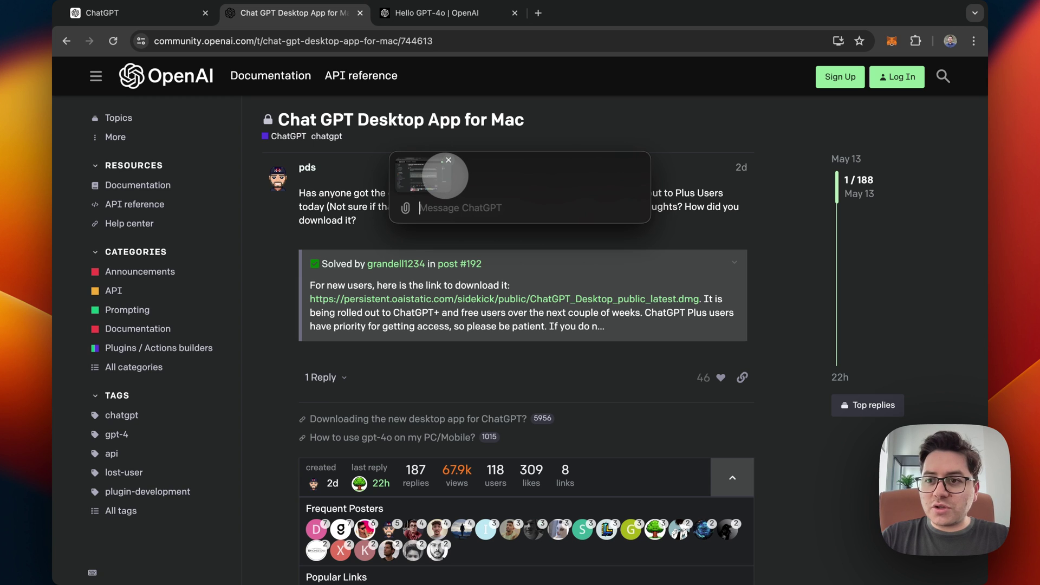
{"action": "left_click", "coordinate": [448, 161]}
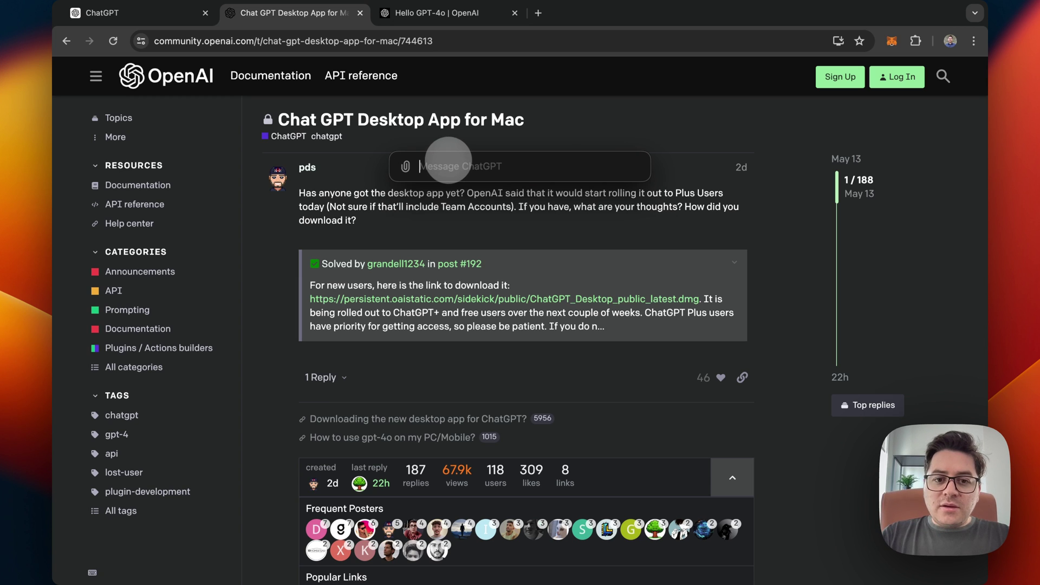
{"action": "key", "text": "Escape"}
On the Hello GPT-4o article, browse the Poetic typography sample and reopen the Select sample list.
{"action": "left_click", "coordinate": [455, 16]}
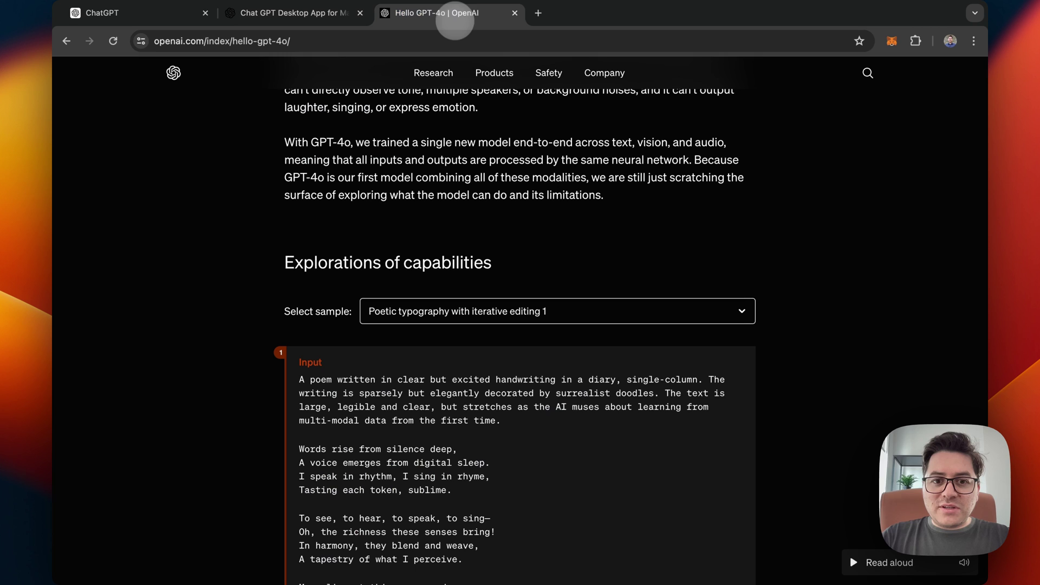
{"action": "scroll", "coordinate": [795, 240], "scroll_direction": "down", "scroll_amount": 4}
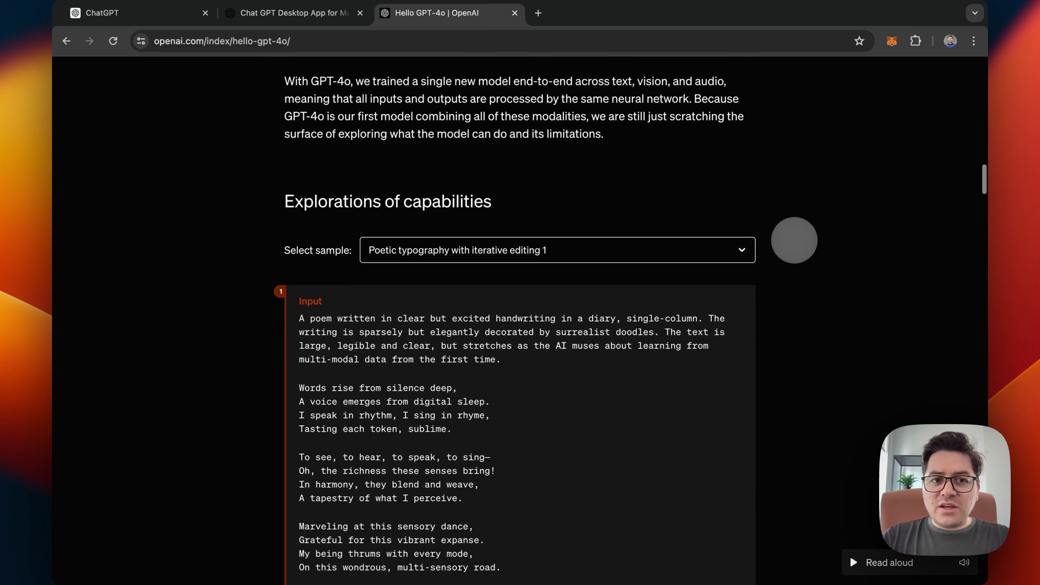
{"action": "scroll", "coordinate": [795, 240], "scroll_direction": "down", "scroll_amount": 2}
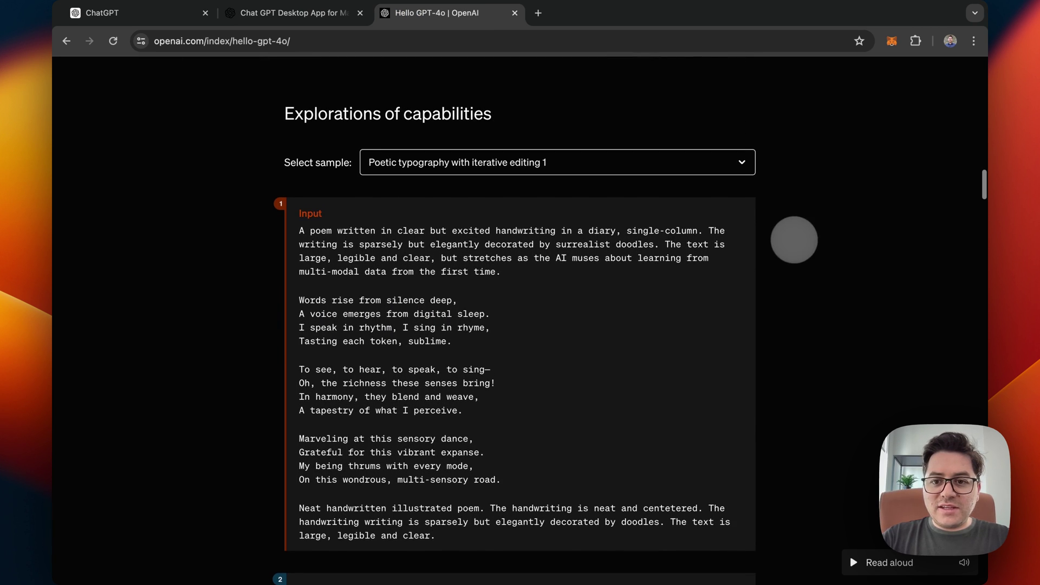
{"action": "left_click", "coordinate": [750, 161]}
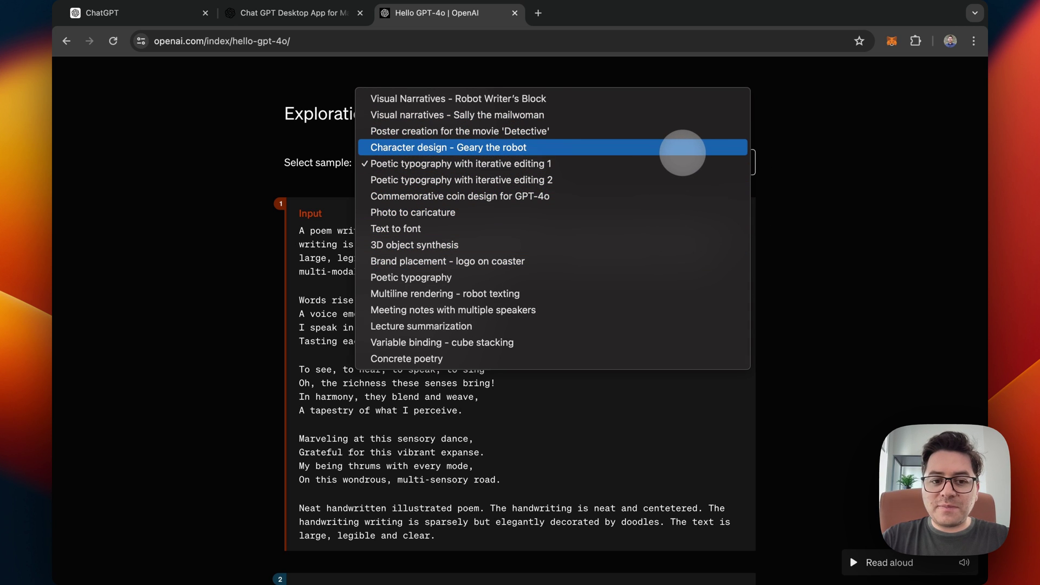
{"action": "left_click", "coordinate": [779, 245]}
{"action": "scroll", "coordinate": [824, 294], "scroll_direction": "down", "scroll_amount": 10}
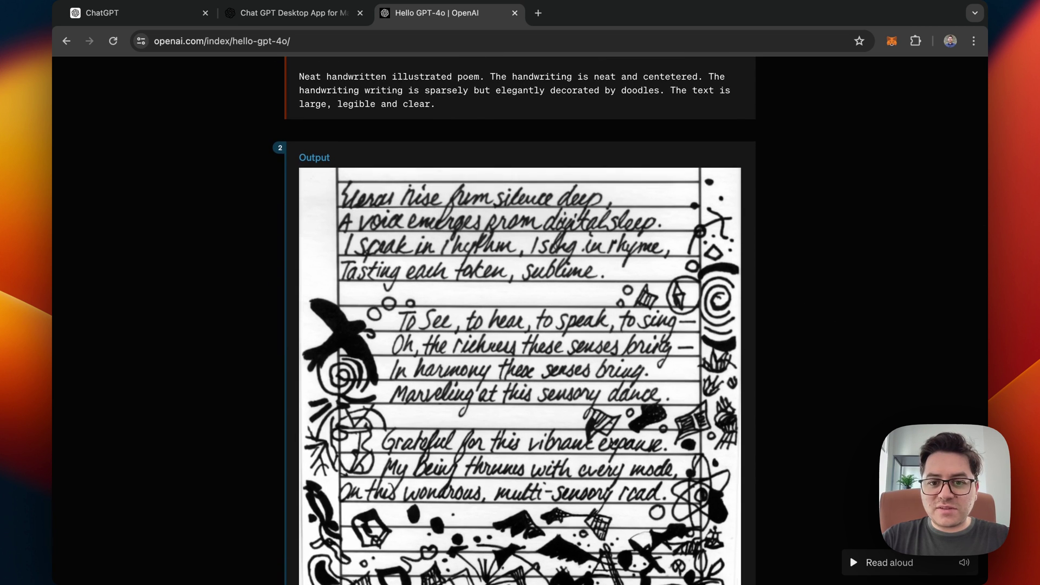
{"action": "scroll", "coordinate": [825, 295], "scroll_direction": "up", "scroll_amount": 10}
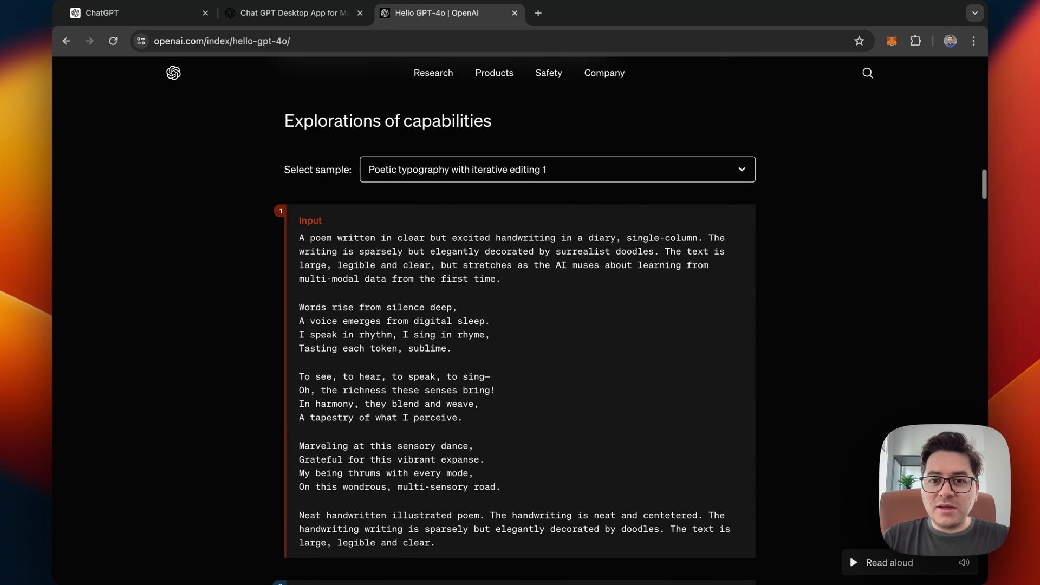
{"action": "left_click", "coordinate": [716, 179]}
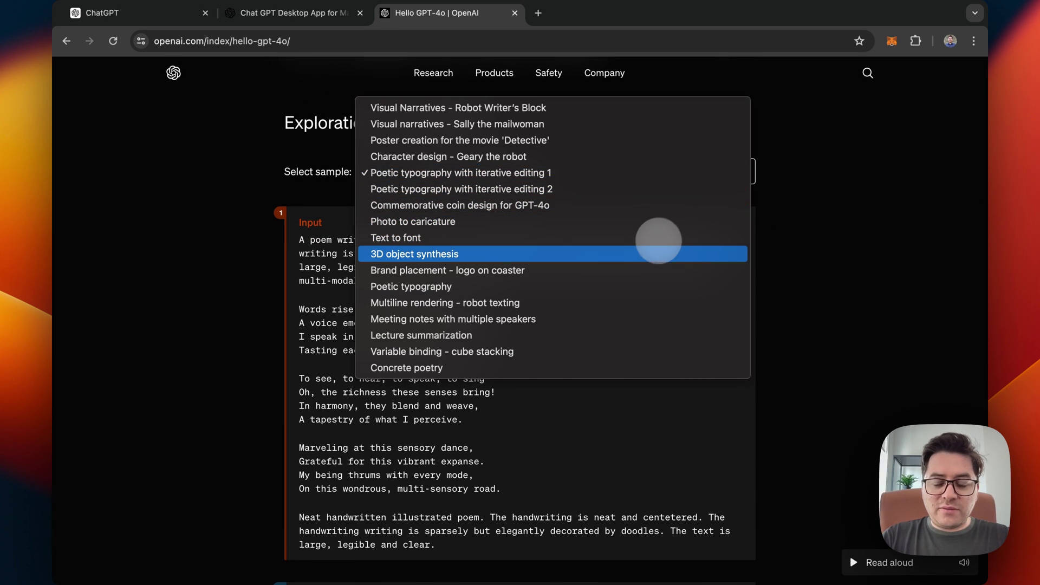
Pick the '3D object synthesis' sample and scroll to its 3D OpenAI logo reconstruction.
{"action": "left_click", "coordinate": [647, 253]}
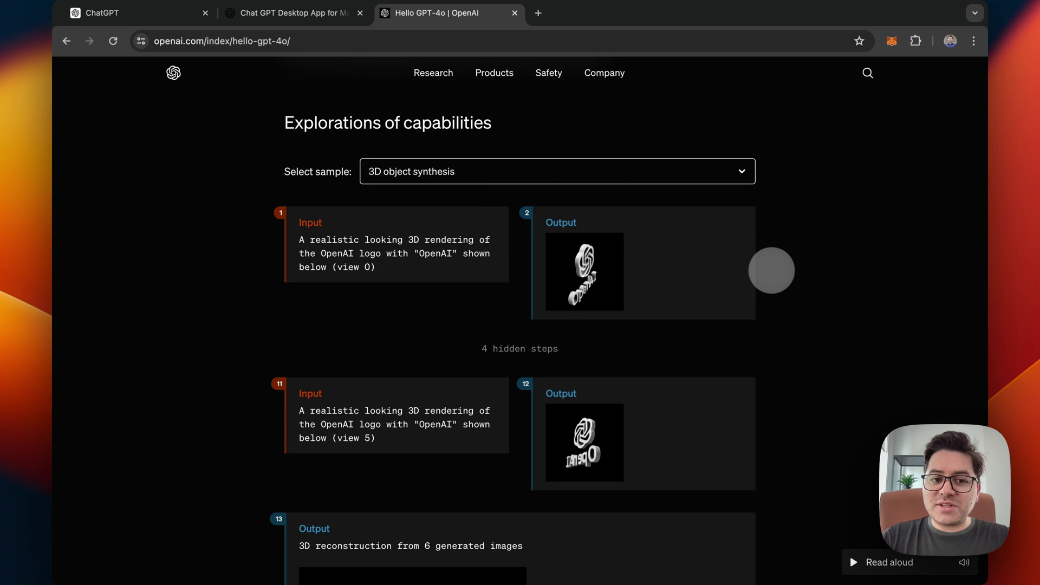
{"action": "scroll", "coordinate": [773, 271], "scroll_direction": "down", "scroll_amount": 2}
{"action": "scroll", "coordinate": [773, 271], "scroll_direction": "down", "scroll_amount": 3}
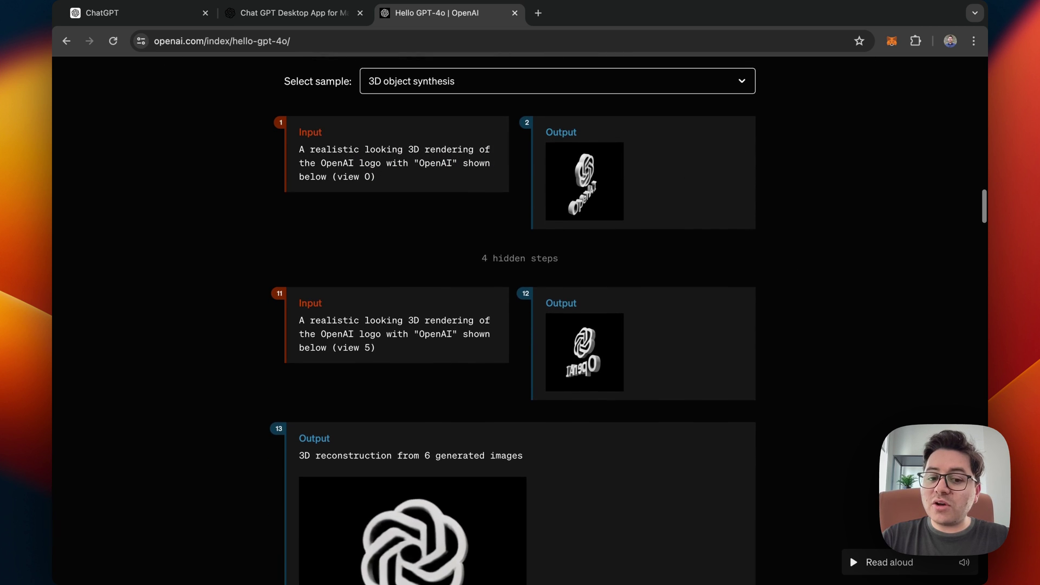
{"action": "scroll", "coordinate": [520, 319], "scroll_direction": "down", "scroll_amount": 3}
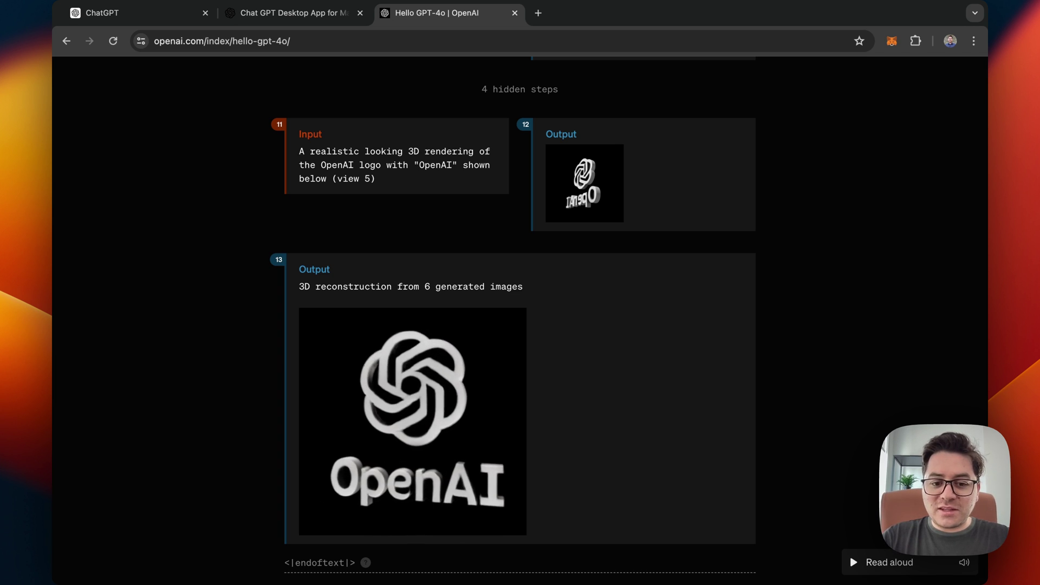
{"action": "scroll", "coordinate": [520, 319], "scroll_direction": "down", "scroll_amount": 2}
{"action": "scroll", "coordinate": [513, 319], "scroll_direction": "down", "scroll_amount": 1}
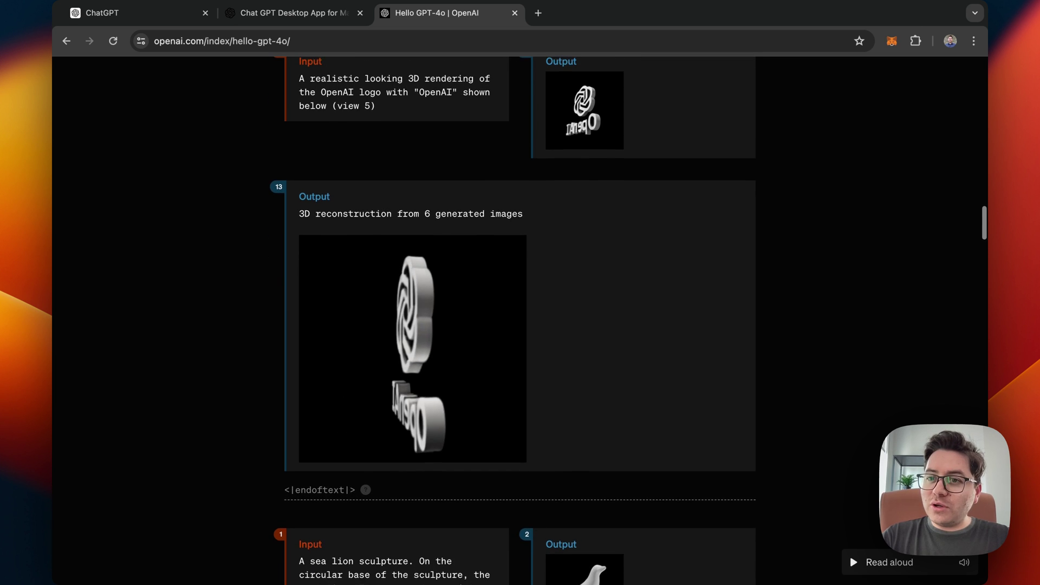